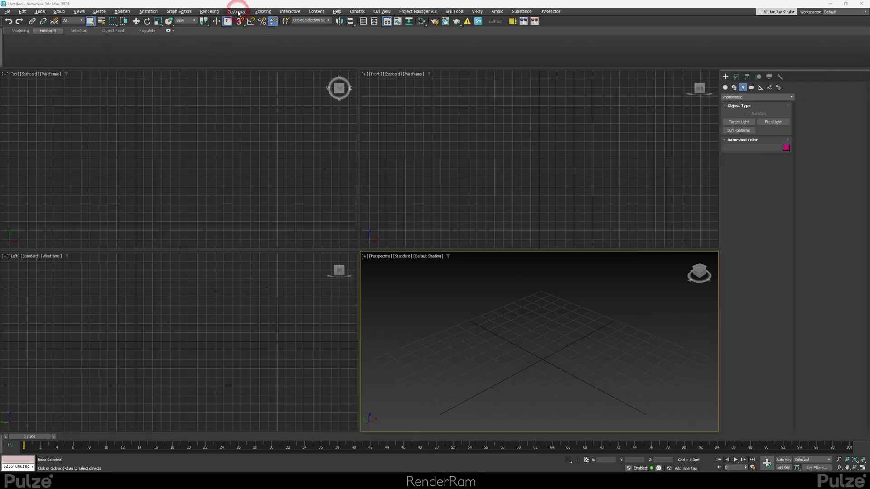
Step: Set the Color Selector preference to Corona Improved Picker, then reopen Preferences on General
{"action": "left_click", "coordinate": [237, 11]}
{"action": "left_click", "coordinate": [251, 143]}
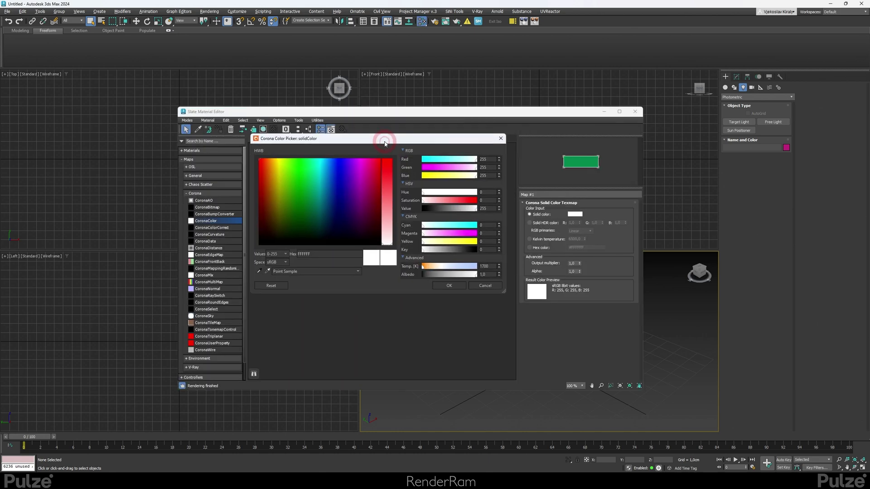
{"action": "left_click_drag", "start_coordinate": [381, 138], "coordinate": [408, 176]}
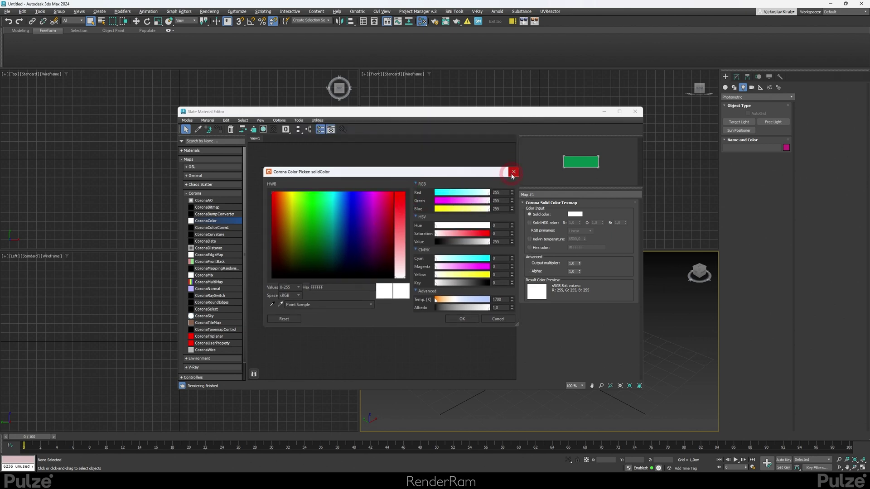
{"action": "left_click", "coordinate": [514, 172]}
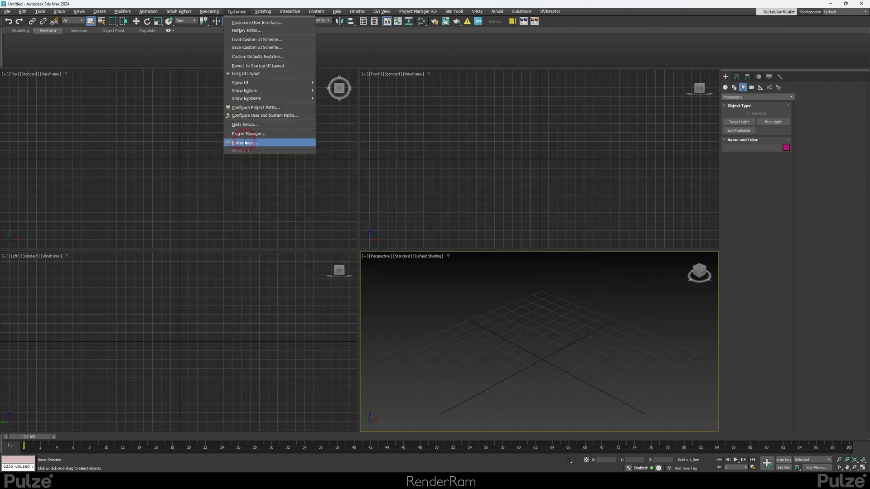
{"action": "left_click", "coordinate": [244, 143]}
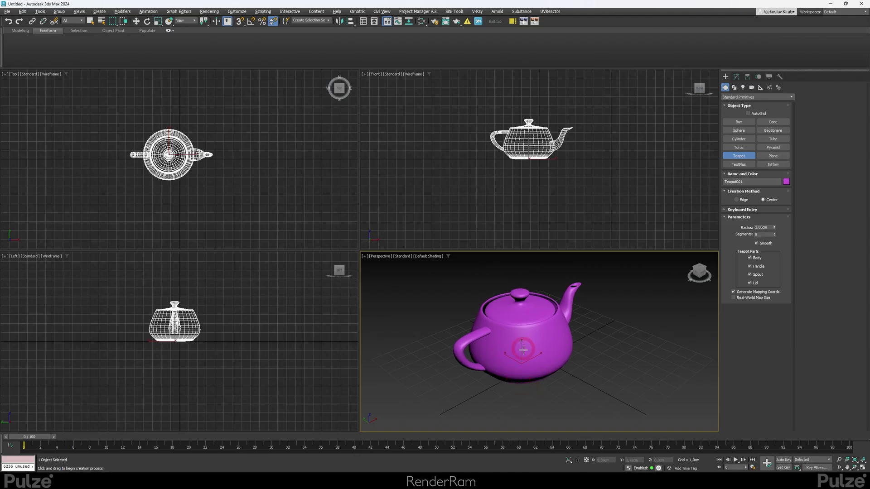
Step: Convert Teapot001 to Editable Poly and set the preferences' Scrollbar Size to Large
{"action": "left_click", "coordinate": [767, 257]}
{"action": "left_click", "coordinate": [807, 207]}
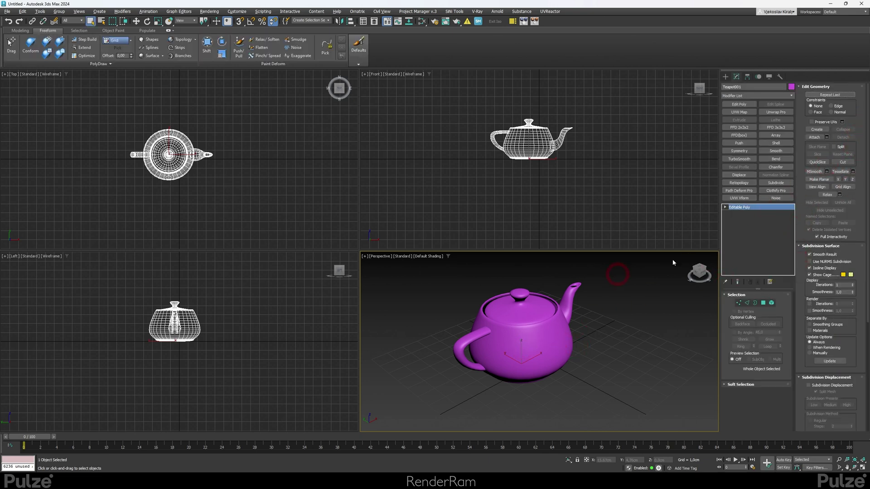
{"action": "mouse_move", "coordinate": [868, 128]}
{"action": "left_mouse_down"}
{"action": "mouse_move", "coordinate": [861, 194]}
{"action": "mouse_move", "coordinate": [867, 129]}
{"action": "left_mouse_up"}
{"action": "left_click", "coordinate": [745, 209]}
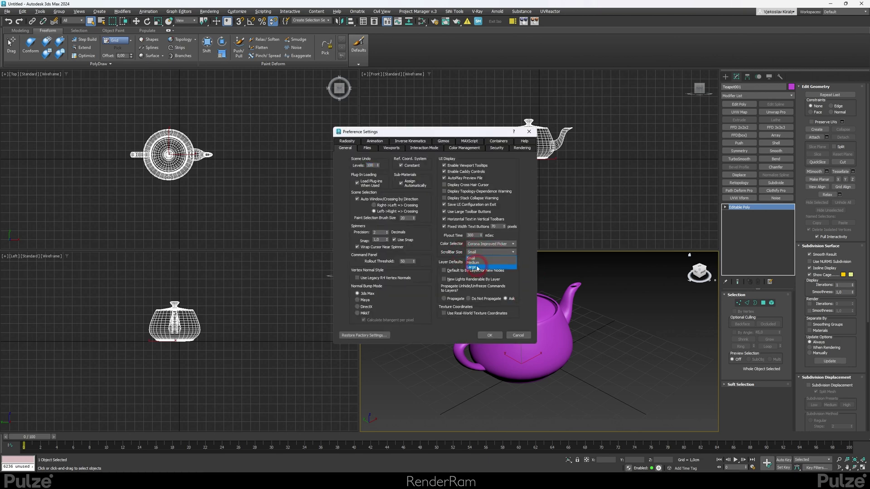
{"action": "left_click", "coordinate": [490, 336]}
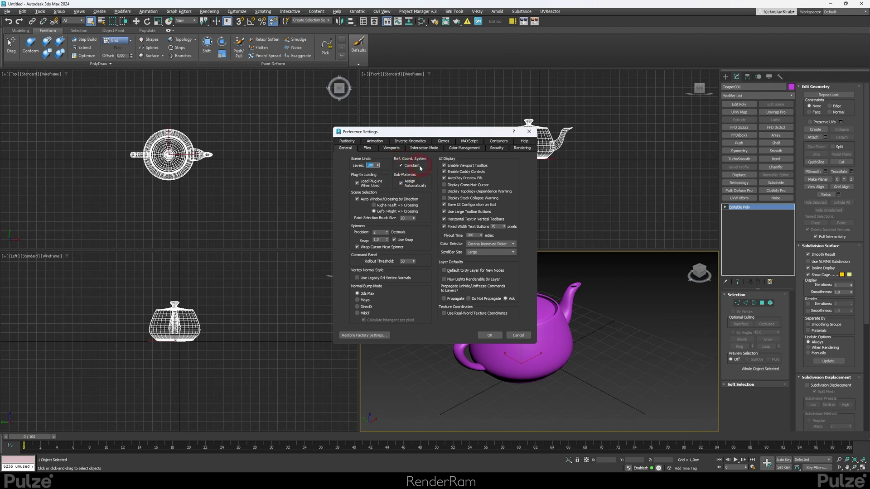
{"action": "left_click", "coordinate": [530, 132]}
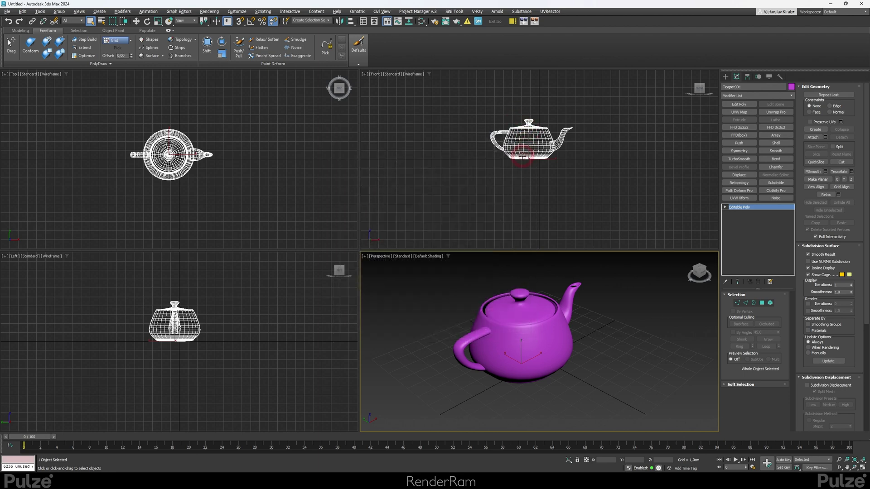
Step: Turn off Ref. Coord. System Constant in General preferences and confirm
{"action": "left_click", "coordinate": [412, 166]}
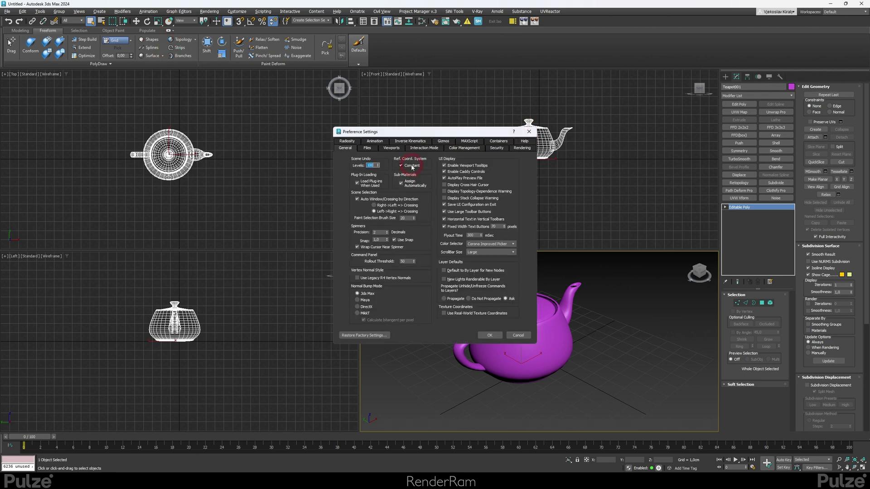
{"action": "left_click", "coordinate": [487, 334]}
{"action": "left_click", "coordinate": [210, 64]}
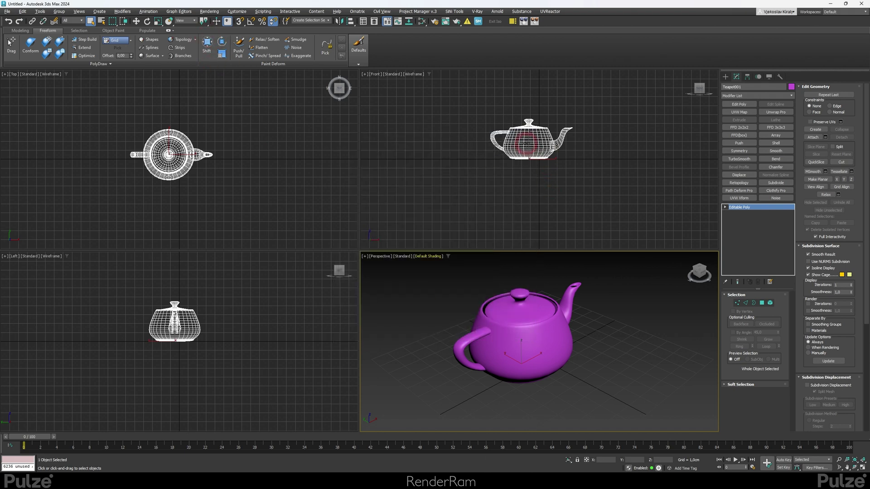
{"action": "middle_click_drag", "start_coordinate": [499, 334], "coordinate": [488, 318]}
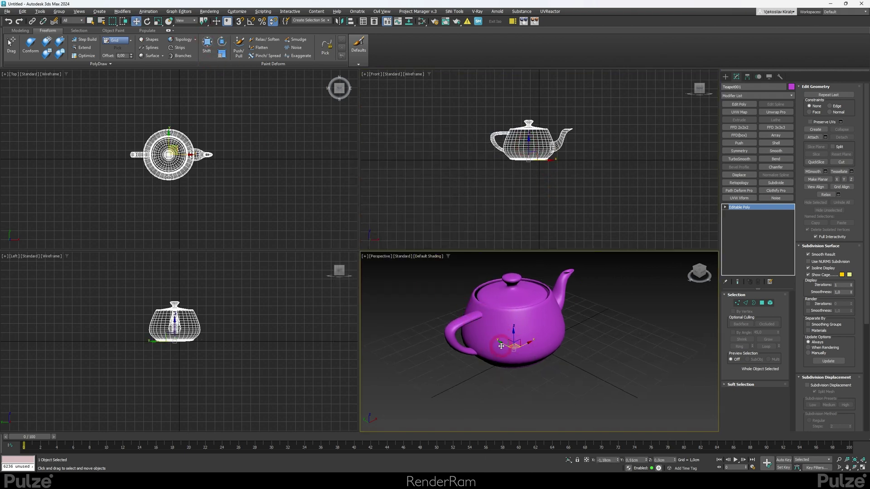
Step: Set Rotate's reference coordinate system to Local, then compare the Move and Scale tools
{"action": "left_click", "coordinate": [152, 5]}
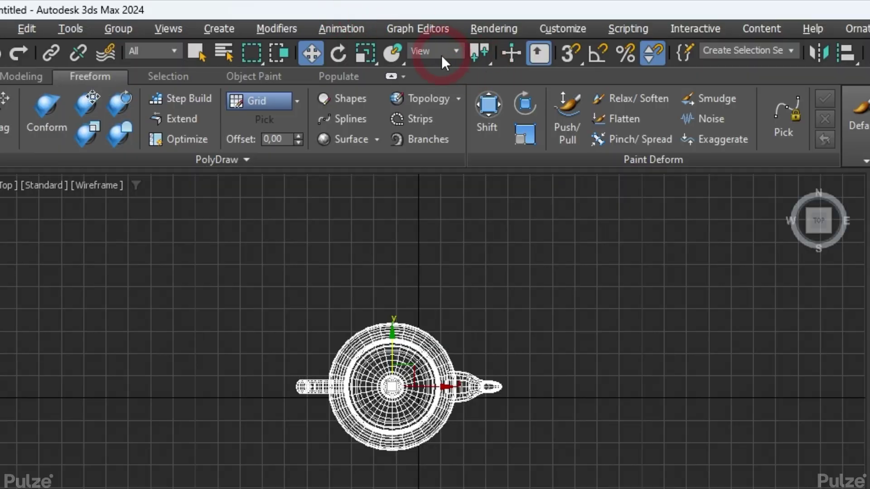
{"action": "left_click", "coordinate": [442, 55]}
{"action": "left_click", "coordinate": [447, 58]}
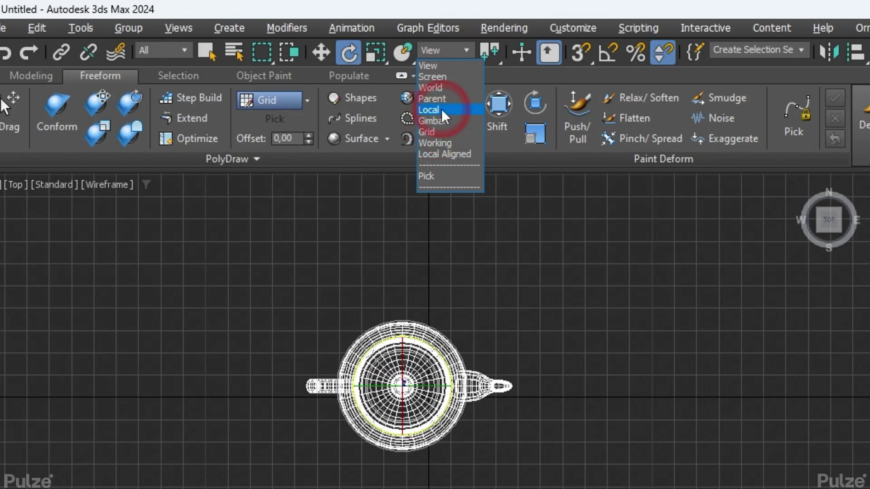
{"action": "left_click", "coordinate": [185, 44]}
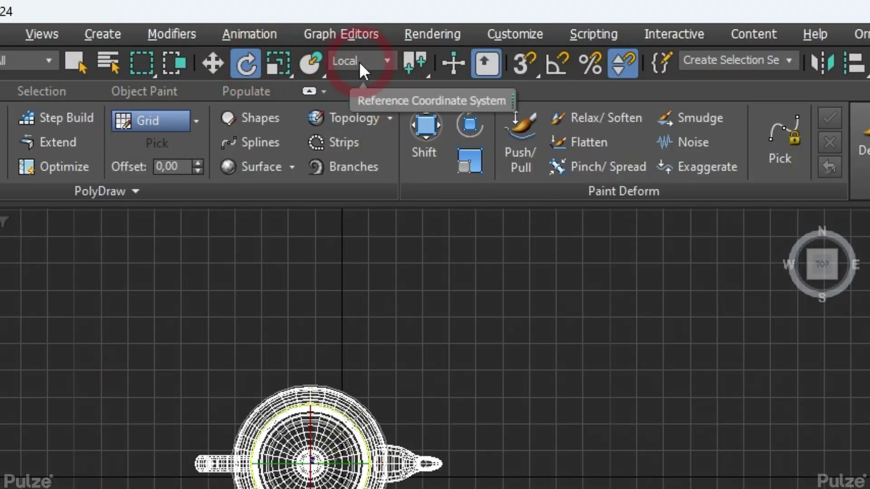
{"action": "key", "text": "w"}
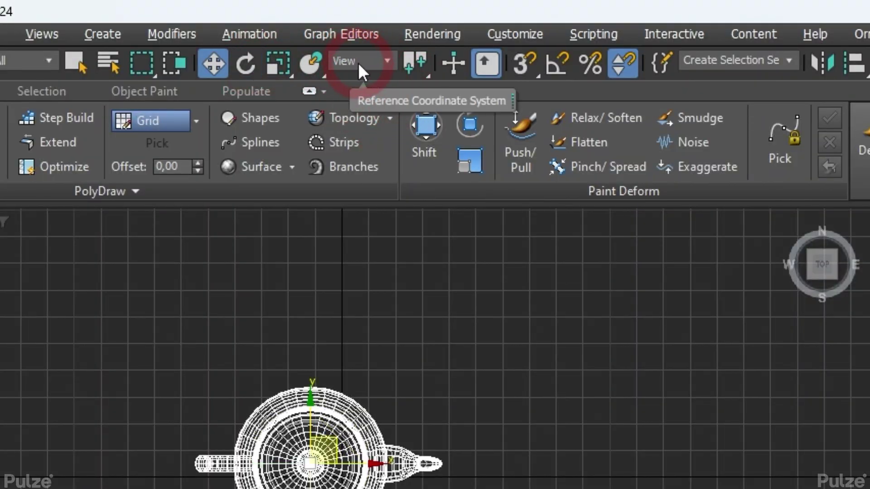
{"action": "key", "text": "r"}
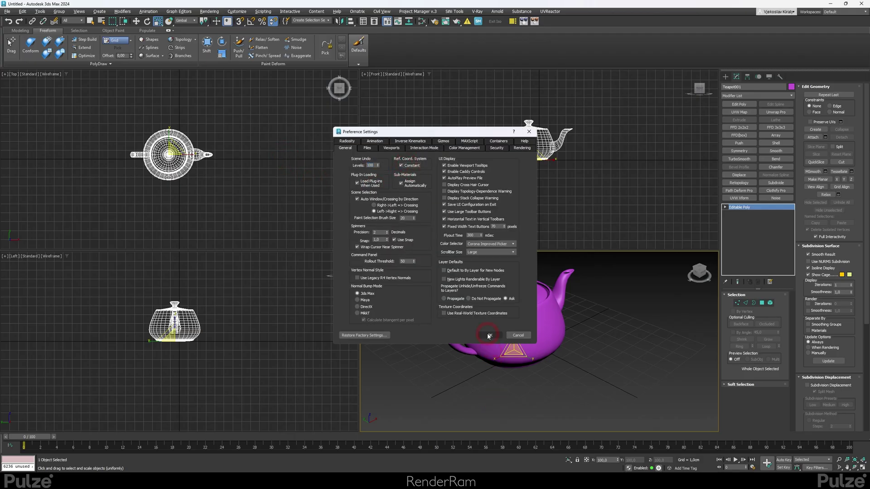
Step: Set Scale's reference coordinate system to Local and cycle through Move, Rotate and Scale
{"action": "left_click", "coordinate": [489, 336]}
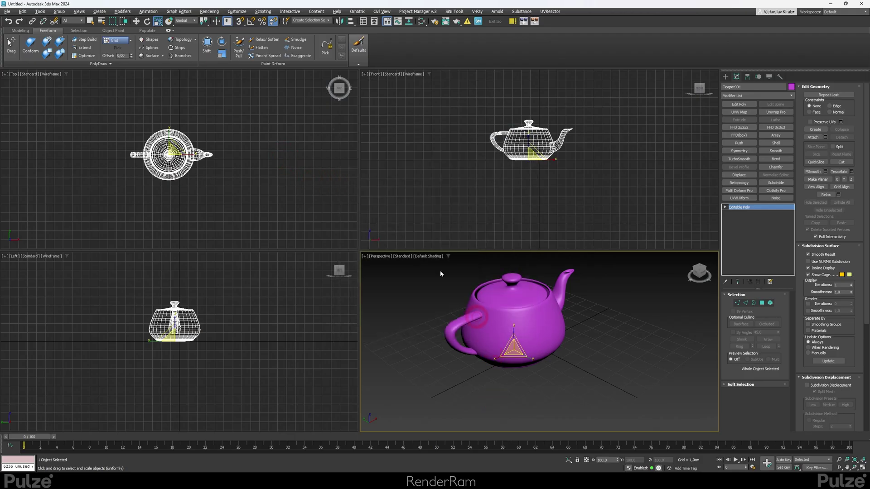
{"action": "left_click", "coordinate": [191, 20]}
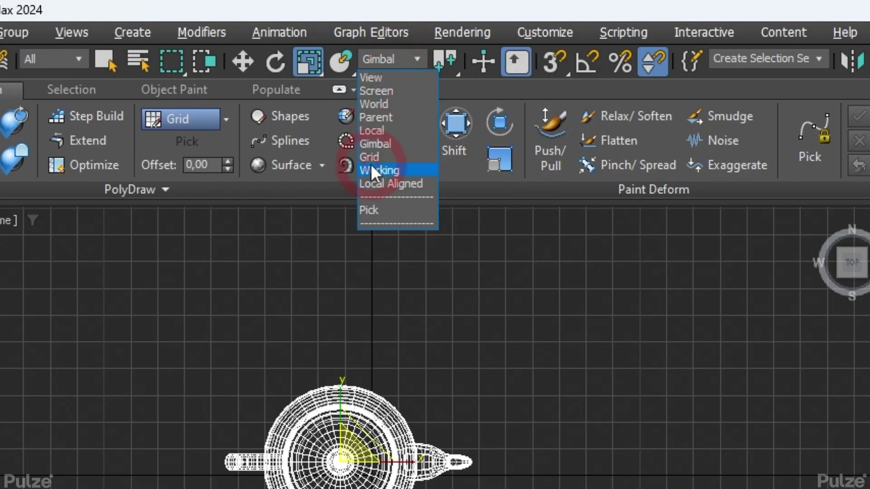
{"action": "left_click", "coordinate": [372, 130]}
{"action": "key", "text": "e"}
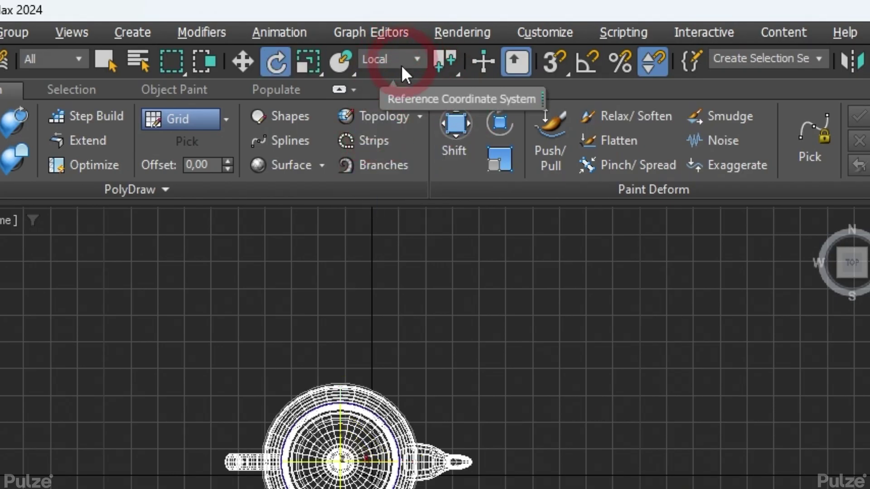
{"action": "key", "text": "w"}
{"action": "key", "text": "e"}
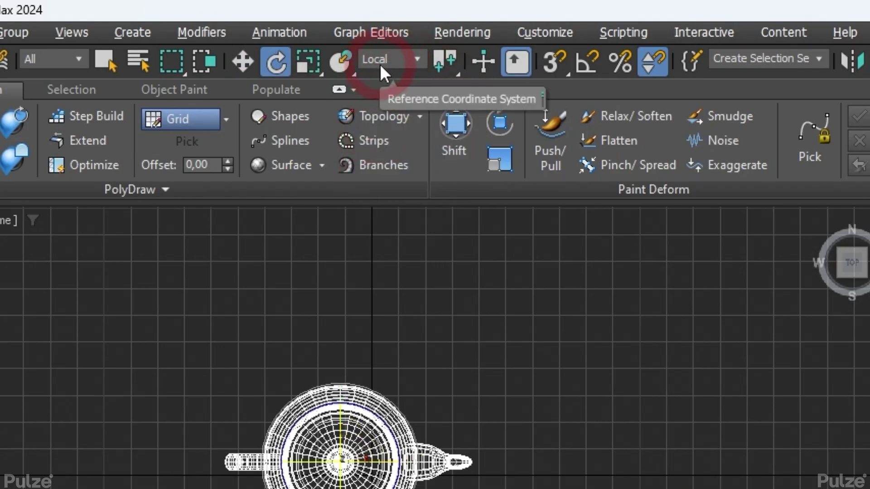
{"action": "key", "text": "r"}
Step: Change Scale's reference coordinate system to Screen and check that Rotate keeps Local
{"action": "left_click", "coordinate": [381, 63]}
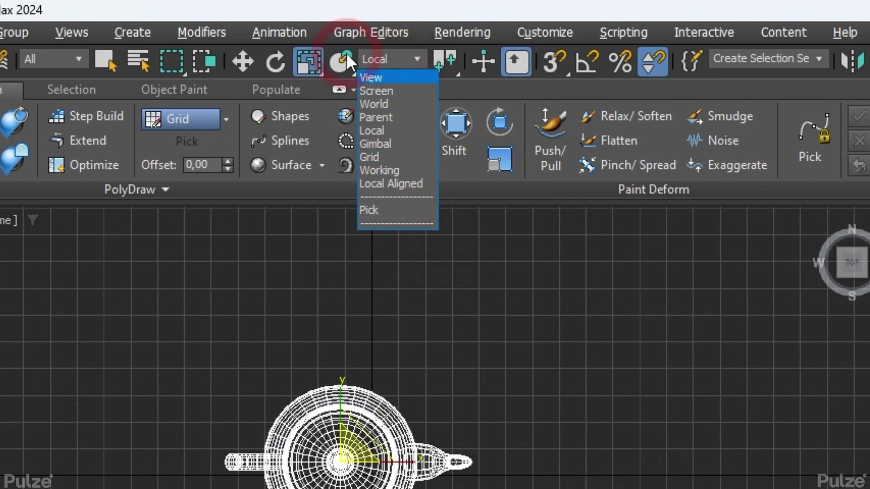
{"action": "left_click", "coordinate": [390, 89]}
{"action": "key", "text": "e"}
{"action": "left_click", "coordinate": [445, 127]}
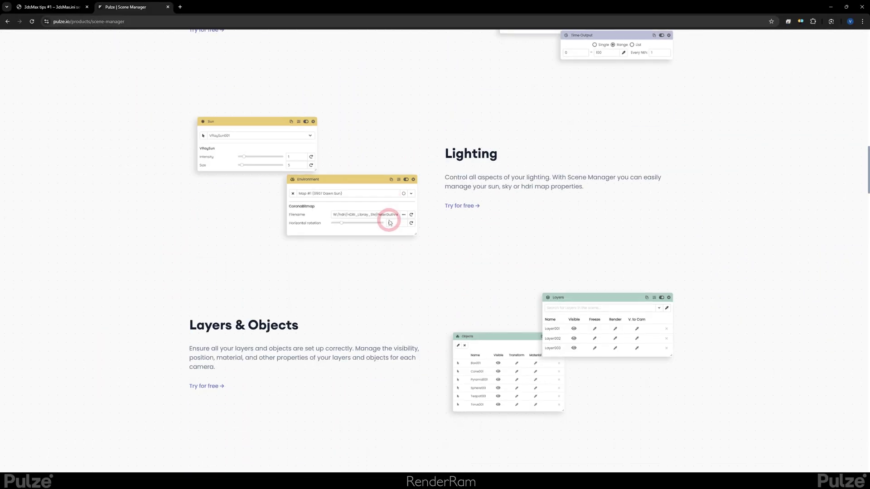
{"action": "scroll", "coordinate": [353, 260], "scroll_direction": "down", "scroll_amount": 5}
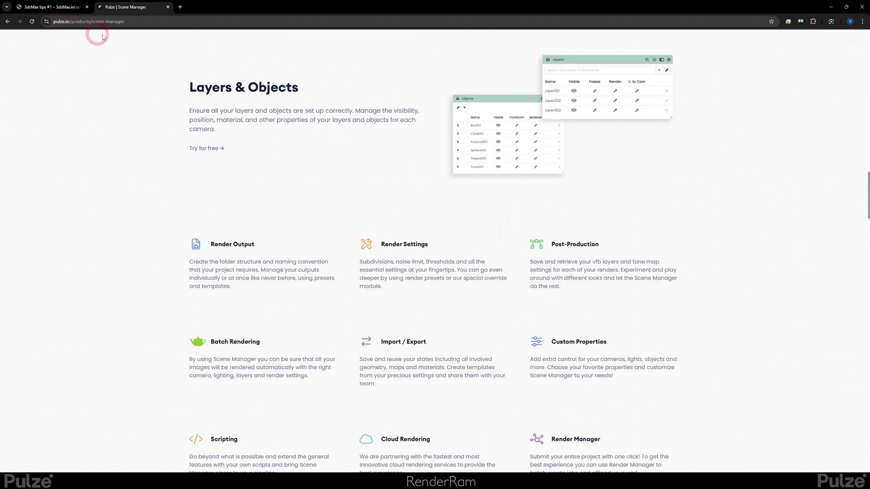
Step: Scroll the Scene Manager page down and back up to the top
{"action": "scroll", "coordinate": [489, 274], "scroll_direction": "up", "scroll_amount": 20}
Step: Open the Project Dream product page and scroll down to the Creative Upscaler section
{"action": "mouse_move", "coordinate": [251, 68]}
{"action": "left_click", "coordinate": [374, 118]}
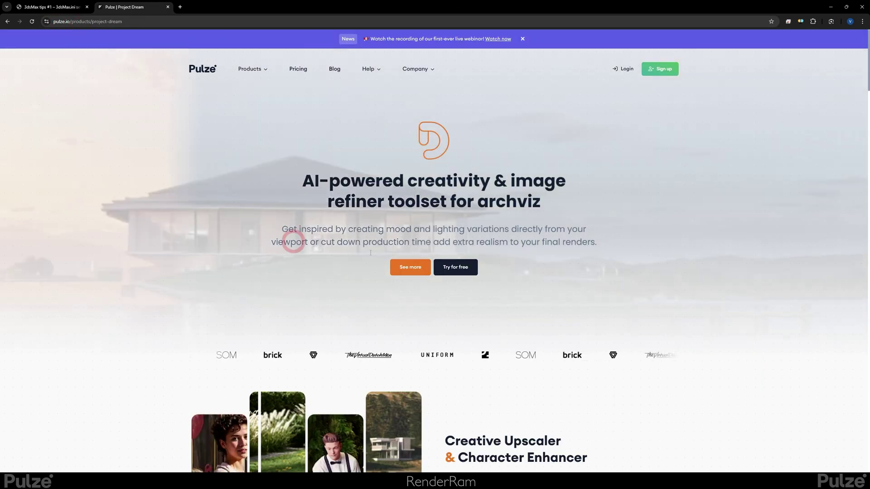
{"action": "scroll", "coordinate": [491, 265], "scroll_direction": "down", "scroll_amount": 4}
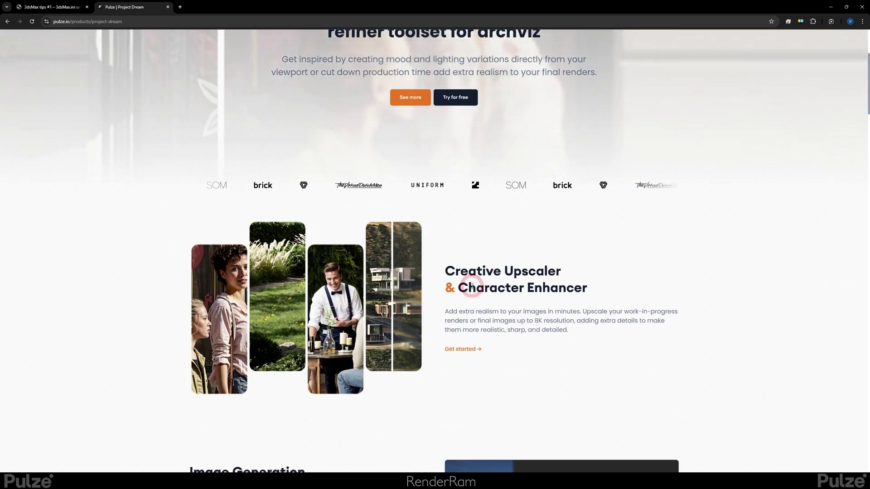
{"action": "scroll", "coordinate": [465, 282], "scroll_direction": "down", "scroll_amount": 1}
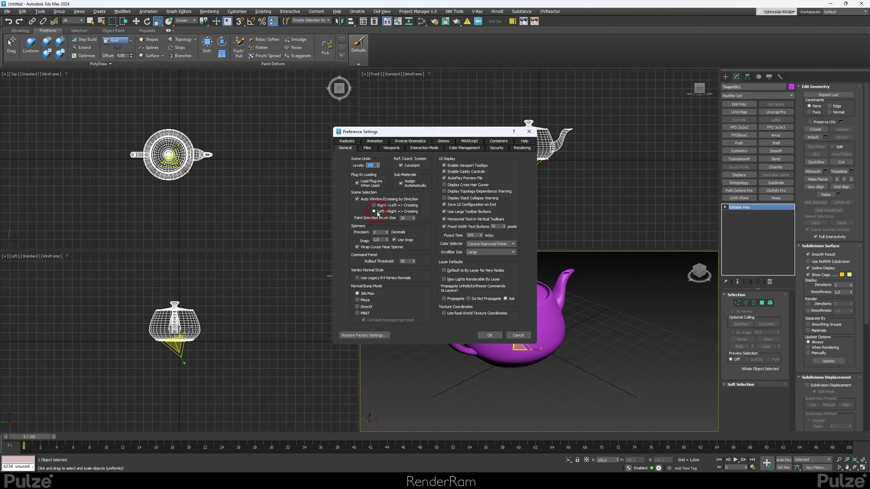
Step: Toggle window/crossing selection and test marquee selections over the teapots in the Top view
{"action": "left_click", "coordinate": [532, 131]}
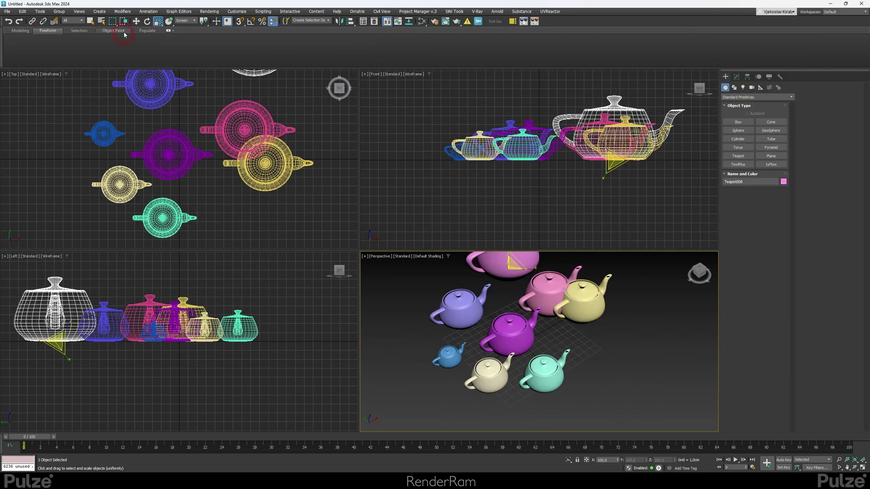
{"action": "left_click", "coordinate": [125, 22]}
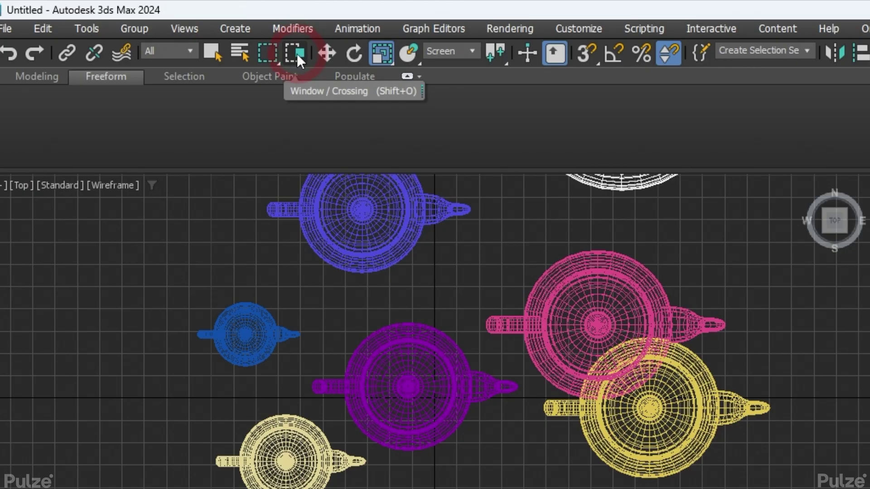
{"action": "left_click", "coordinate": [213, 89]}
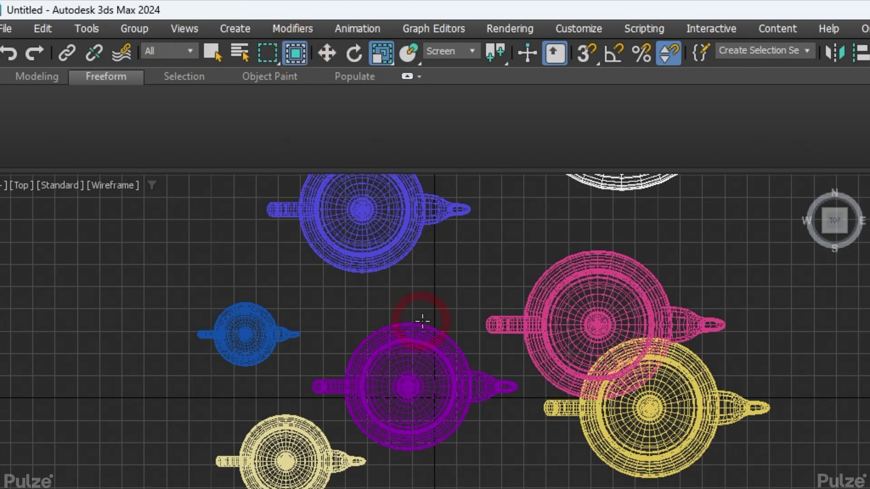
{"action": "middle_click_drag", "start_coordinate": [422, 322], "coordinate": [409, 379]}
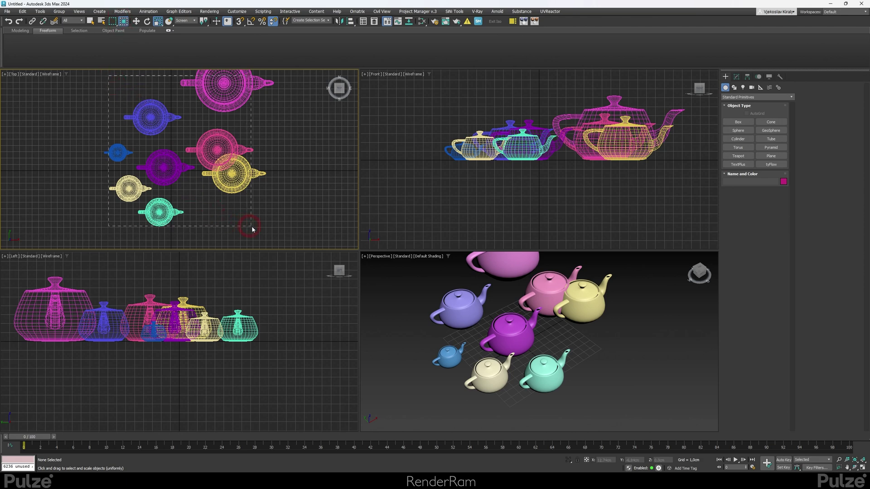
{"action": "left_click_drag", "start_coordinate": [252, 226], "coordinate": [255, 224]}
{"action": "left_click_drag", "start_coordinate": [256, 217], "coordinate": [256, 217]}
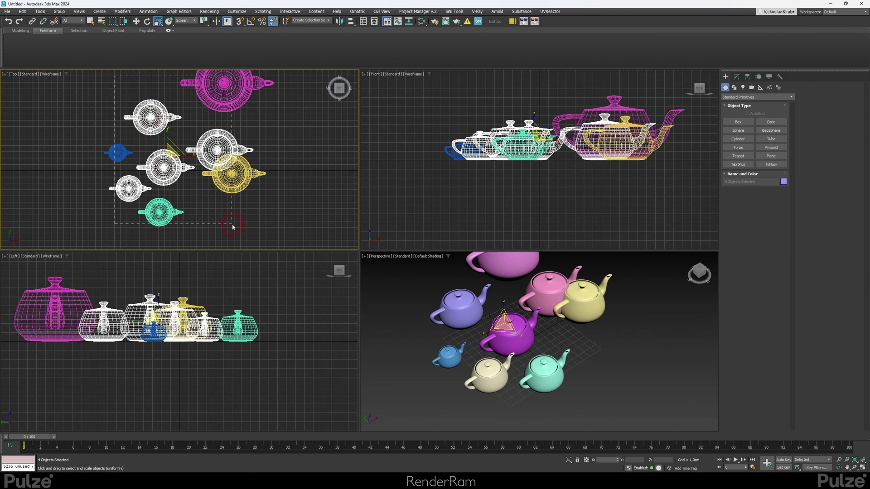
{"action": "left_click_drag", "start_coordinate": [245, 215], "coordinate": [245, 215]}
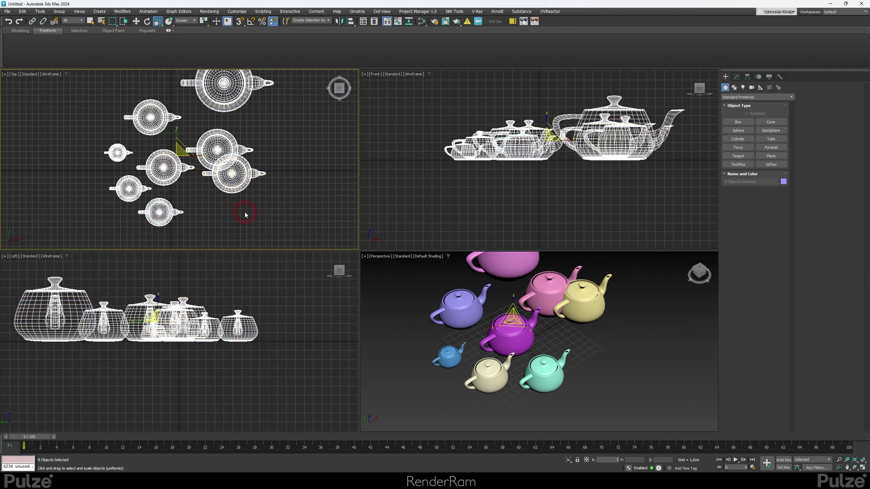
{"action": "left_click", "coordinate": [114, 103]}
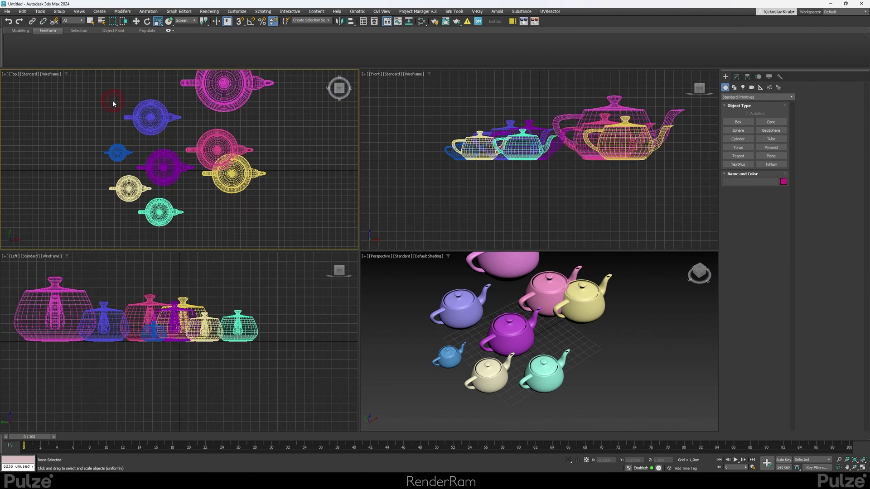
Step: Apply Auto Window/Crossing by Direction with Left->Right => Crossing and test selecting all eight teapots
{"action": "left_click", "coordinate": [240, 11]}
{"action": "left_click", "coordinate": [267, 143]}
{"action": "left_click", "coordinate": [485, 335]}
{"action": "left_click_drag", "start_coordinate": [228, 209], "coordinate": [230, 209]}
{"action": "left_click", "coordinate": [140, 86]}
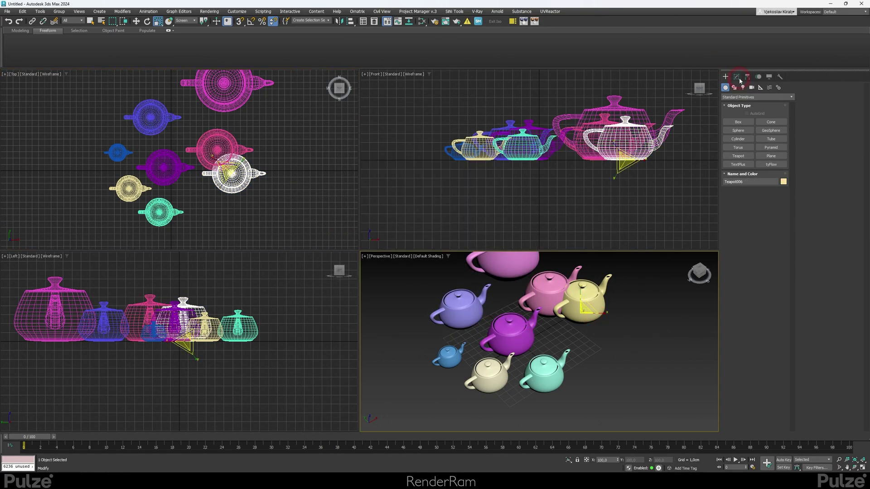
Step: Show the selected teapot's parameters to check the 5-decimal spinner precision
{"action": "left_click", "coordinate": [738, 78]}
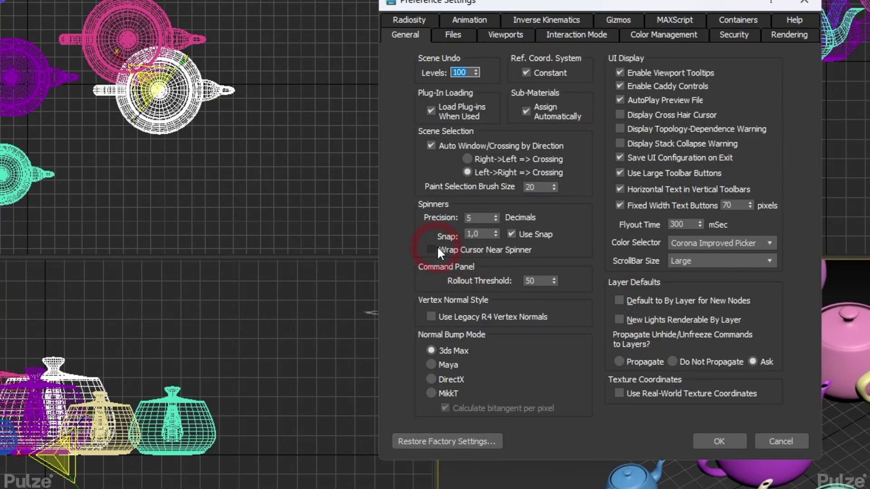
Step: Enable Wrap Cursor Near Spinner and drag the teapot's Radius spinner down to 0,848cm
{"action": "left_click", "coordinate": [516, 251]}
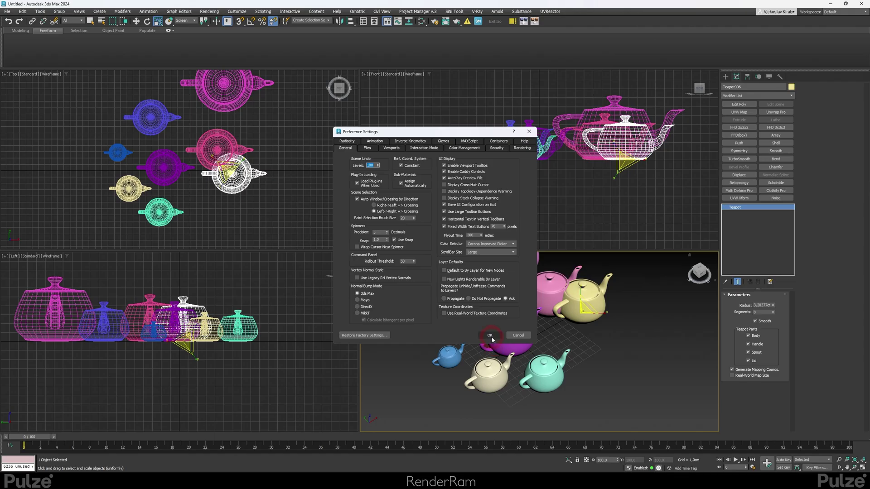
{"action": "left_click", "coordinate": [719, 441]}
{"action": "left_click_drag", "start_coordinate": [775, 307], "coordinate": [760, 48]}
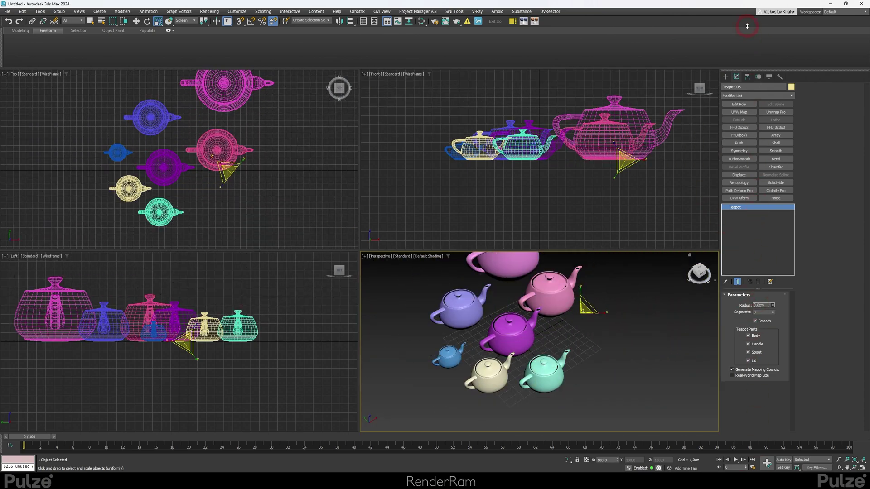
{"action": "left_click", "coordinate": [250, 147]}
{"action": "left_click", "coordinate": [485, 336]}
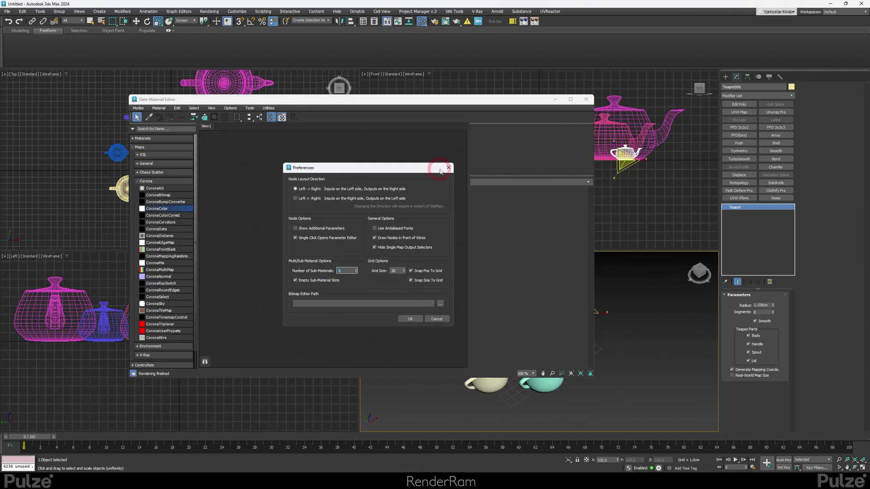
Step: Close Slate preferences with 2 sub-materials and add a Multi/Sub-Object node, Material #35
{"action": "left_click", "coordinate": [442, 171]}
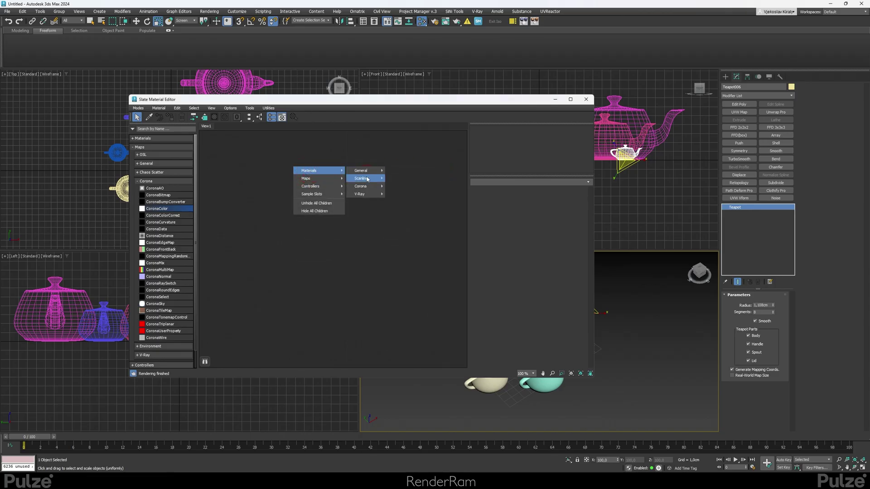
{"action": "left_click", "coordinate": [405, 218]}
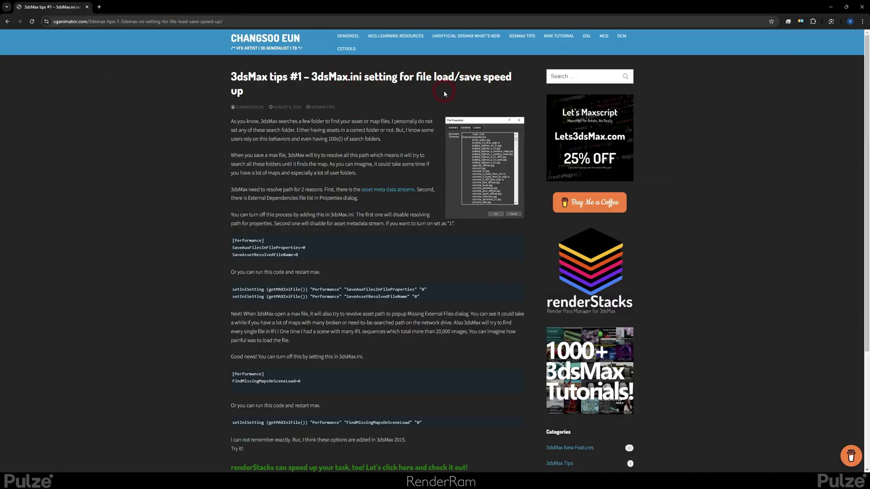
{"action": "scroll", "coordinate": [324, 219], "scroll_direction": "down", "scroll_amount": 3}
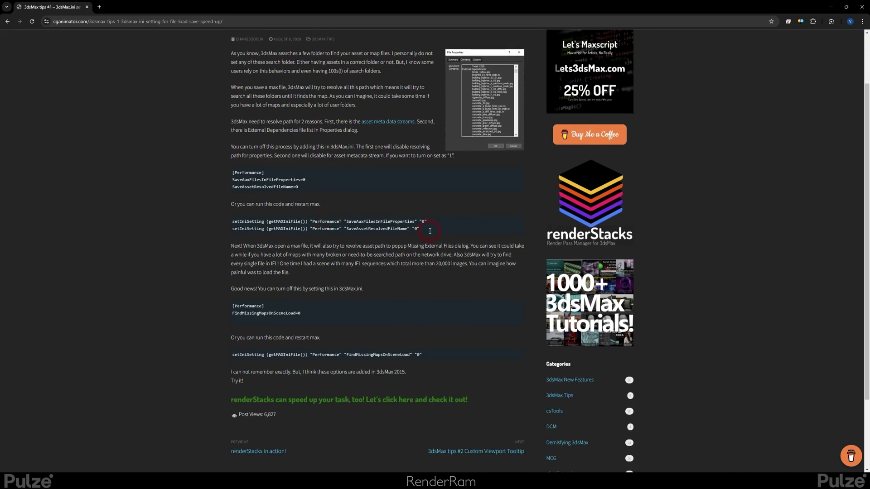